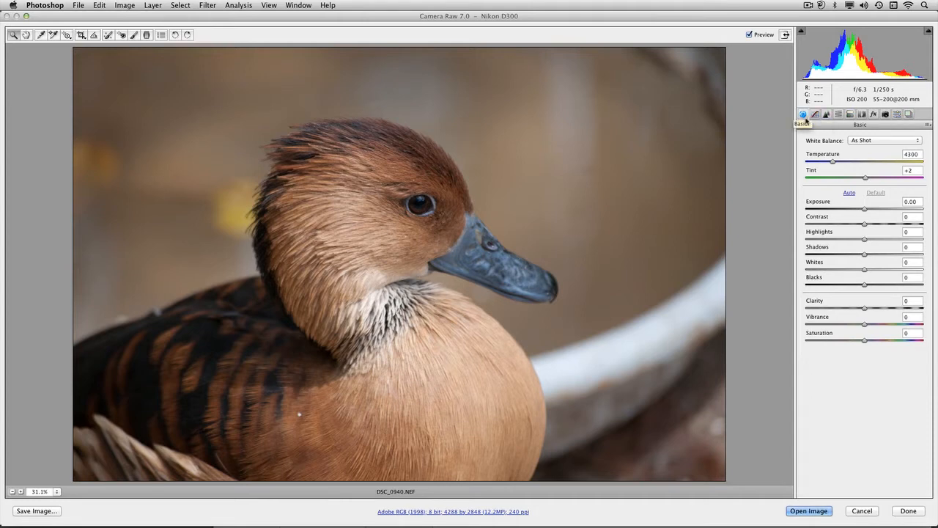
Try the Auto and Daylight white balance presets on the photo.
{"action": "left_click", "coordinate": [857, 141]}
{"action": "left_click", "coordinate": [857, 148]}
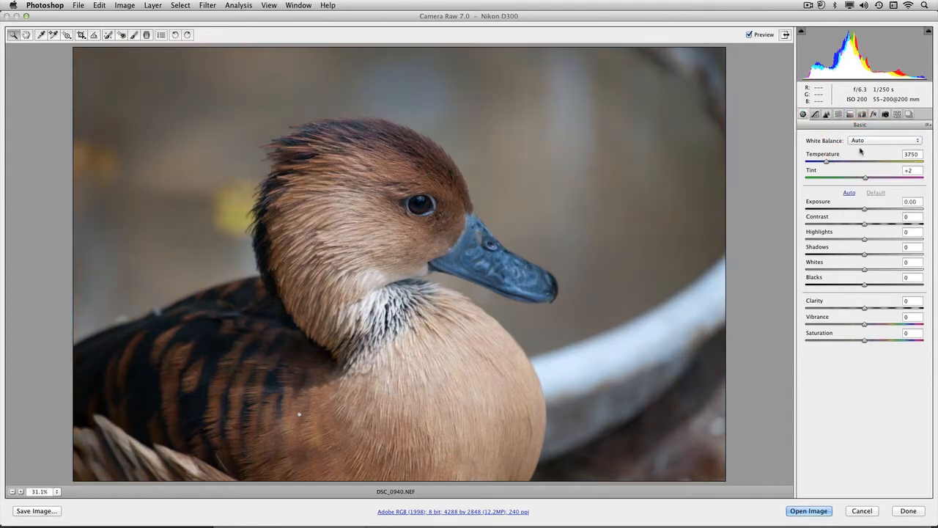
{"action": "left_click", "coordinate": [864, 141]}
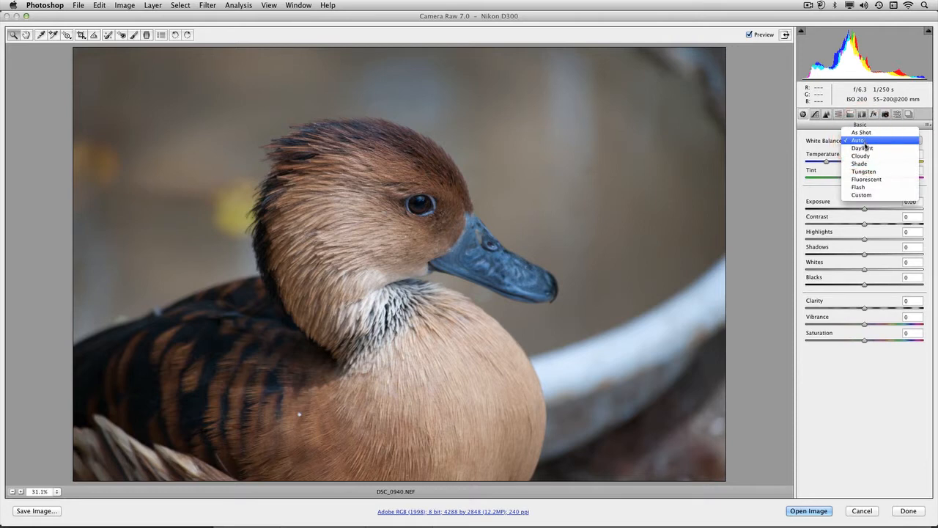
{"action": "left_click", "coordinate": [865, 147]}
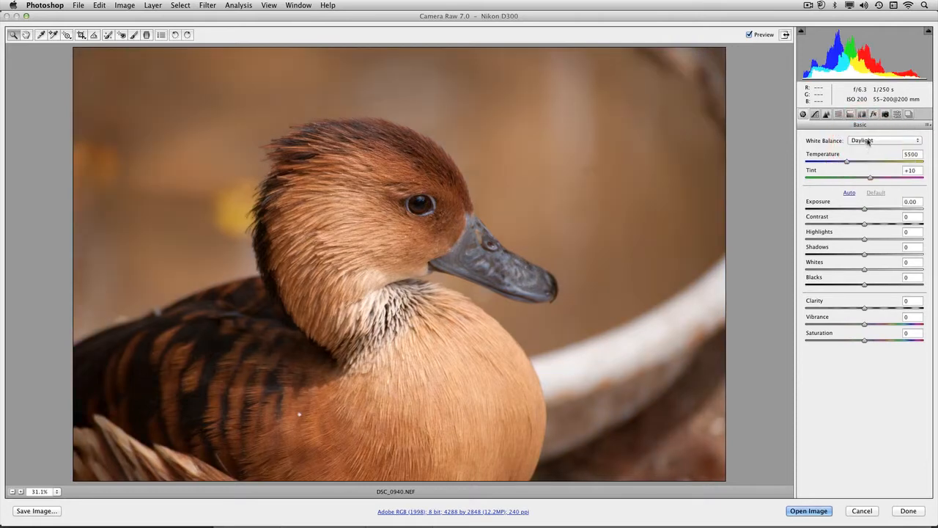
Try the Cloudy and Shade white balance presets, then return white balance to As Shot.
{"action": "left_click", "coordinate": [868, 141]}
{"action": "left_click", "coordinate": [869, 150]}
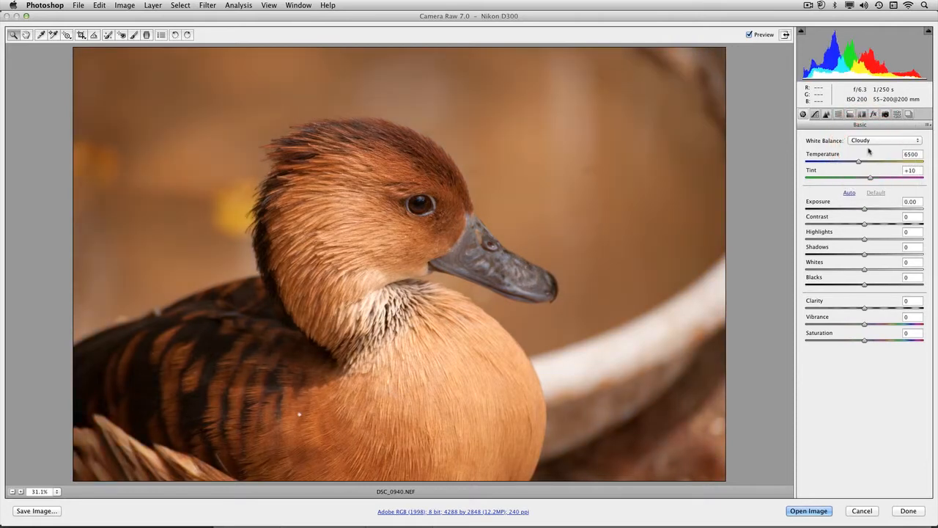
{"action": "left_click", "coordinate": [872, 142]}
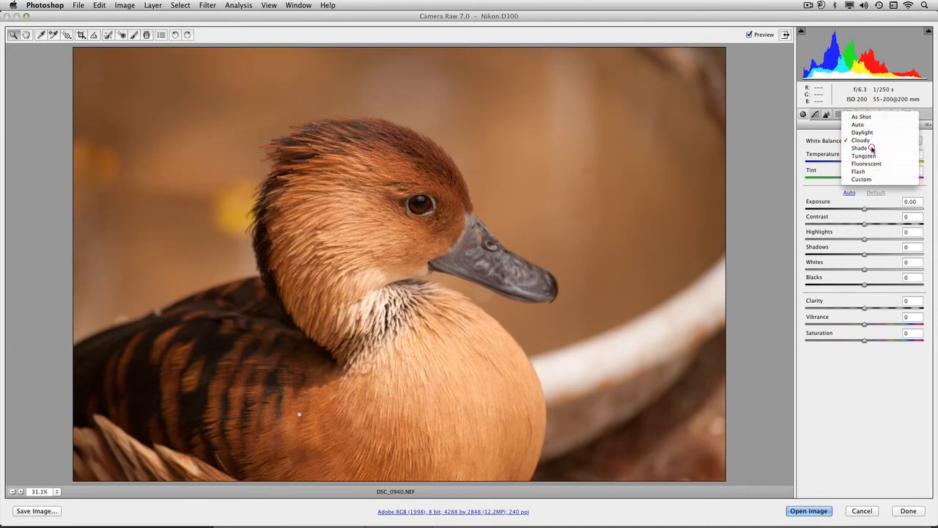
{"action": "left_click", "coordinate": [872, 148]}
{"action": "left_click", "coordinate": [874, 141]}
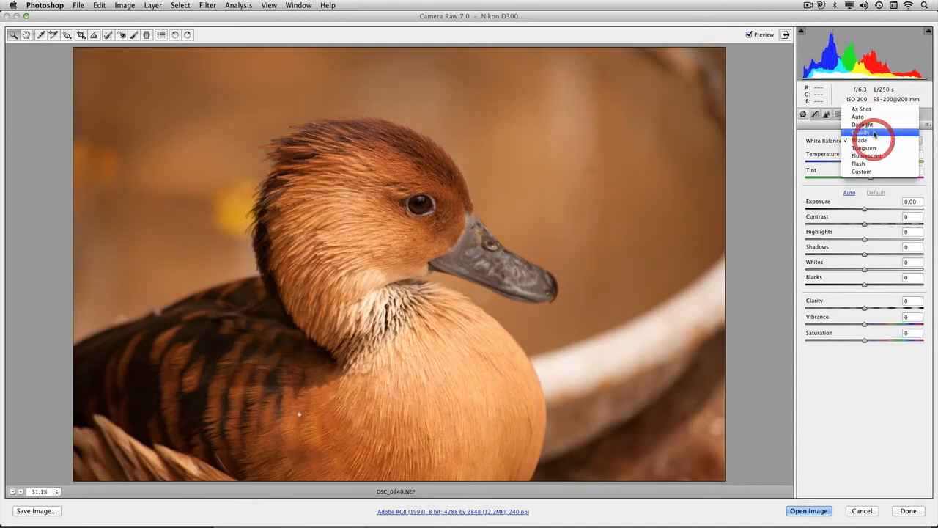
{"action": "left_click", "coordinate": [873, 114]}
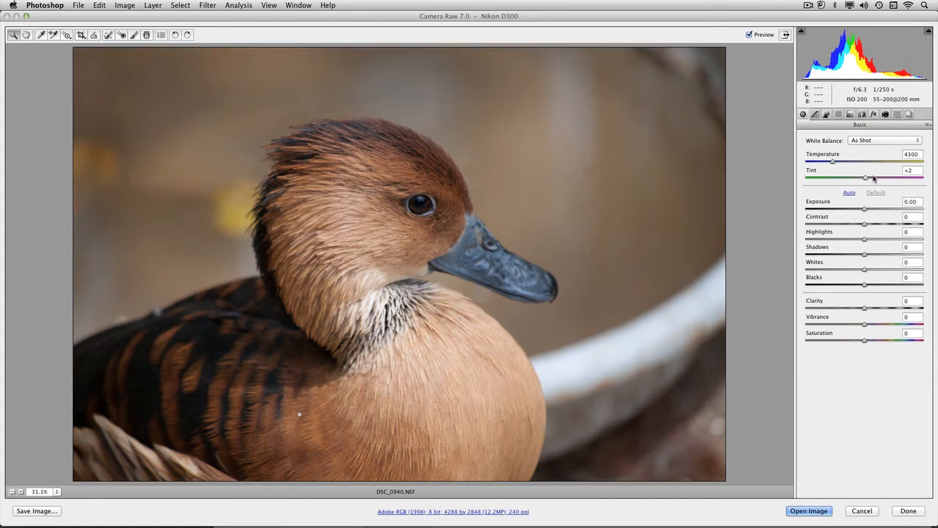
Set a custom white balance of Temperature 5150 and Tint -10.
{"action": "left_click_drag", "start_coordinate": [866, 179], "coordinate": [843, 164]}
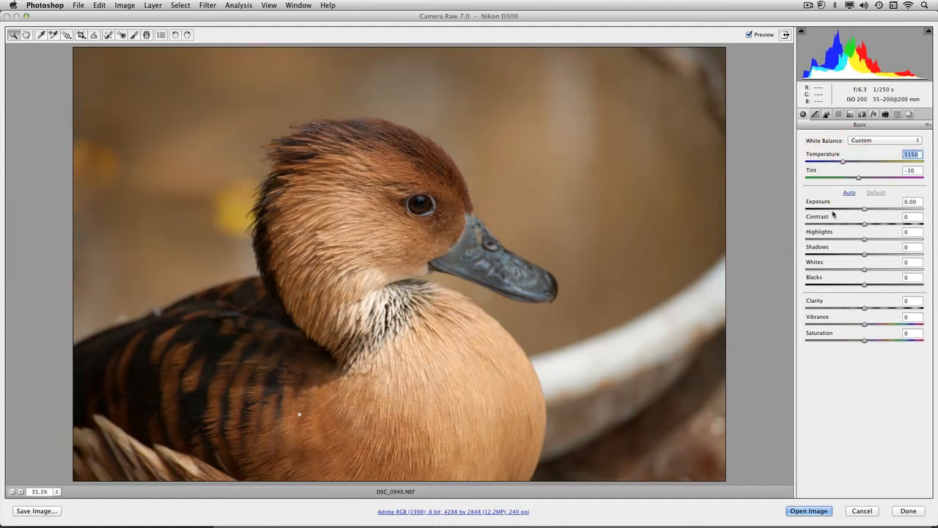
Apply Auto tone, then set Contrast +29, Highlights -72, Shadows +63, Whites +8 and Blacks -19.
{"action": "left_click", "coordinate": [852, 195]}
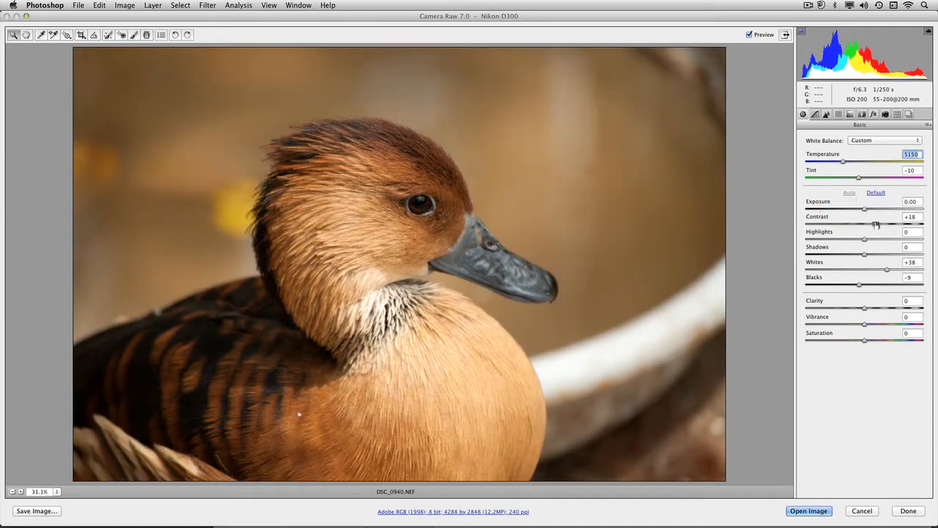
{"action": "left_click_drag", "start_coordinate": [876, 224], "coordinate": [854, 286]}
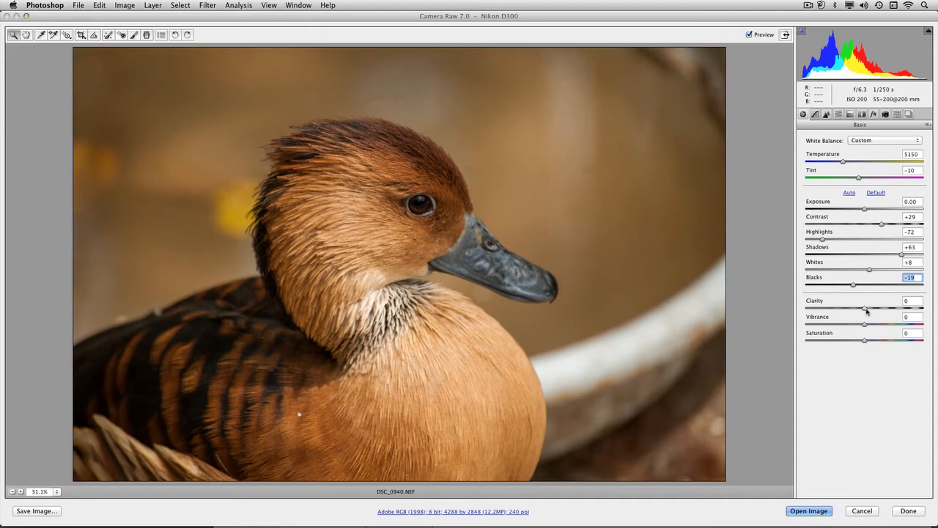
Set Clarity to +55, Vibrance to +43 and Saturation to -9.
{"action": "left_click_drag", "start_coordinate": [866, 309], "coordinate": [917, 314]}
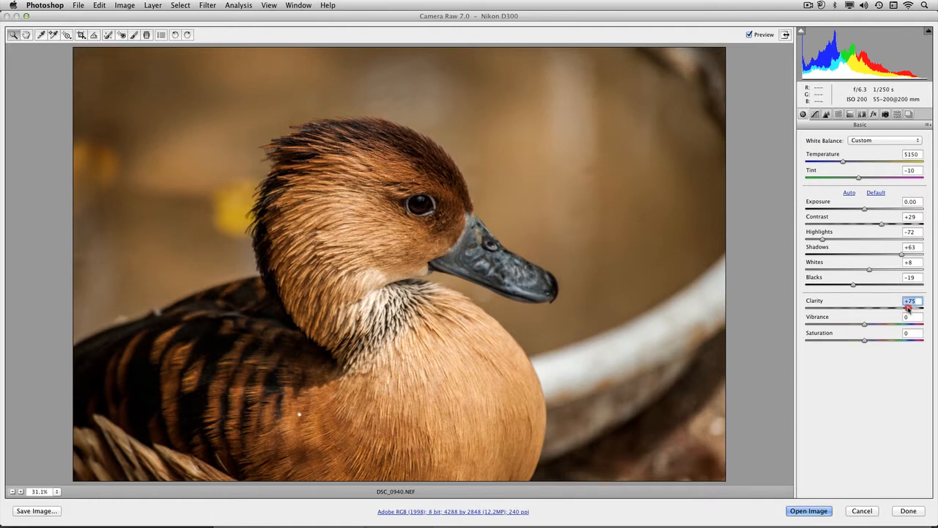
{"action": "left_click_drag", "start_coordinate": [908, 308], "coordinate": [864, 343]}
{"action": "left_click", "coordinate": [867, 341]}
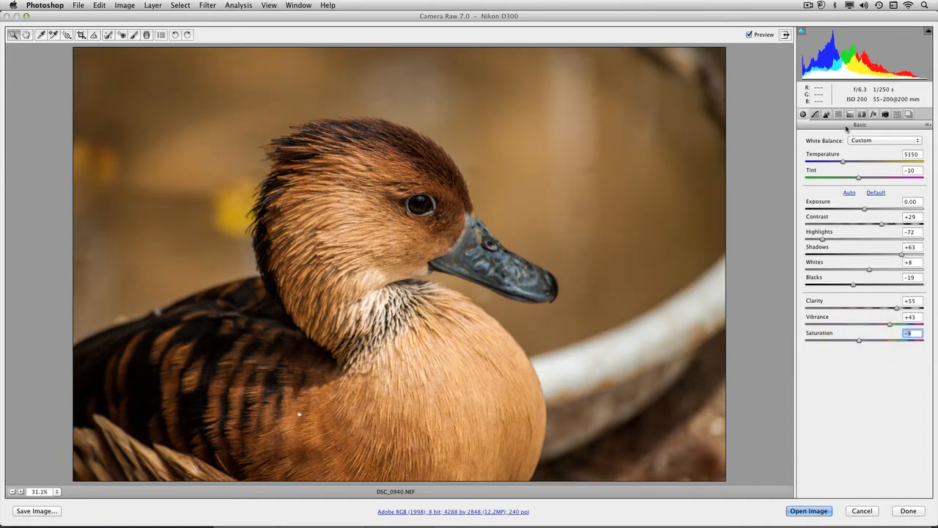
Apply the Medium Contrast point tone curve and lift its middle and upper points slightly.
{"action": "left_click", "coordinate": [815, 115]}
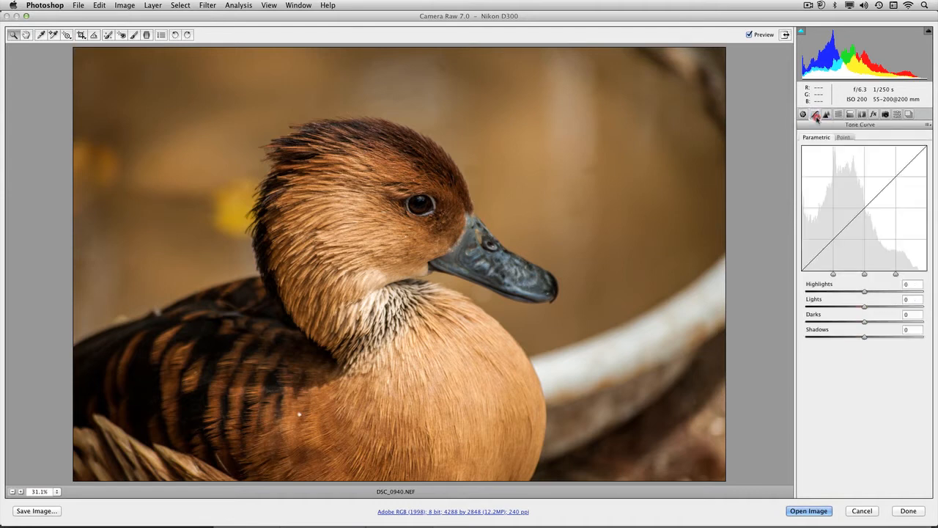
{"action": "left_click", "coordinate": [840, 138]}
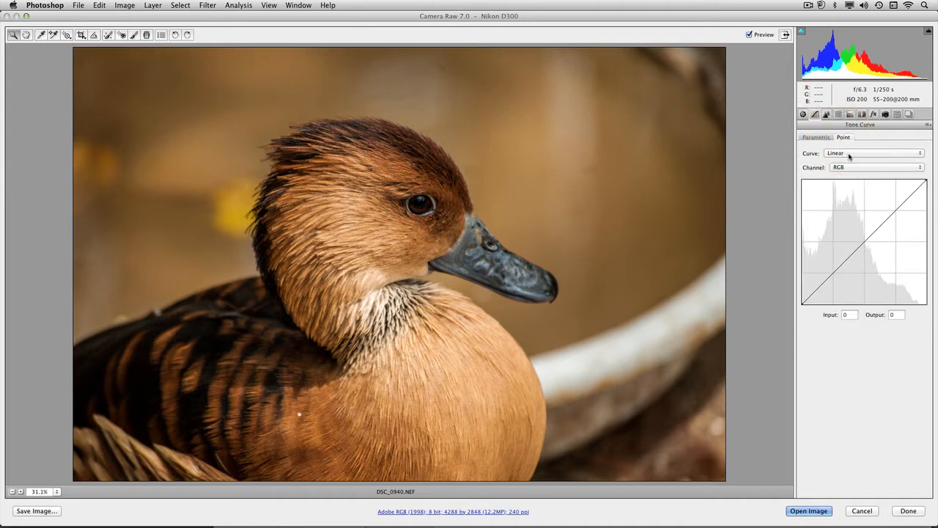
{"action": "left_click", "coordinate": [850, 153]}
{"action": "left_click", "coordinate": [850, 161]}
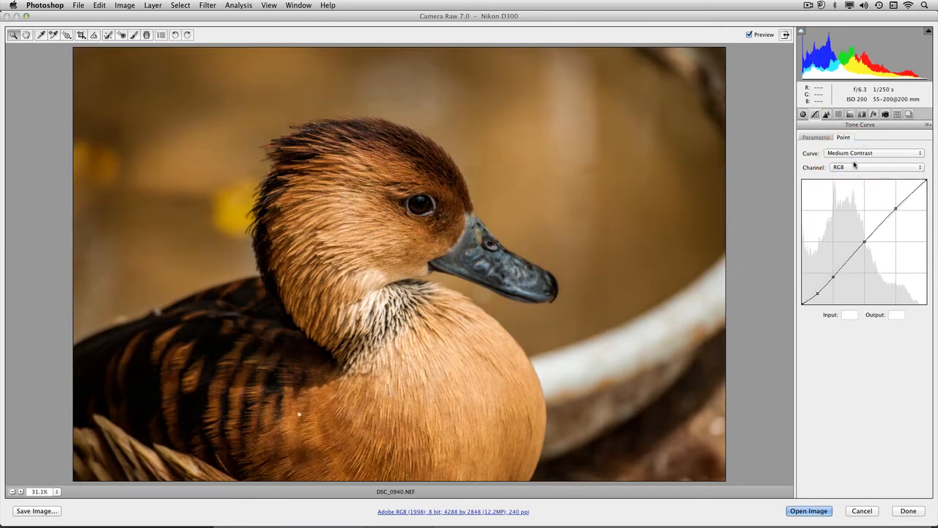
{"action": "left_click_drag", "start_coordinate": [865, 242], "coordinate": [863, 237]}
{"action": "left_click_drag", "start_coordinate": [896, 208], "coordinate": [897, 204]}
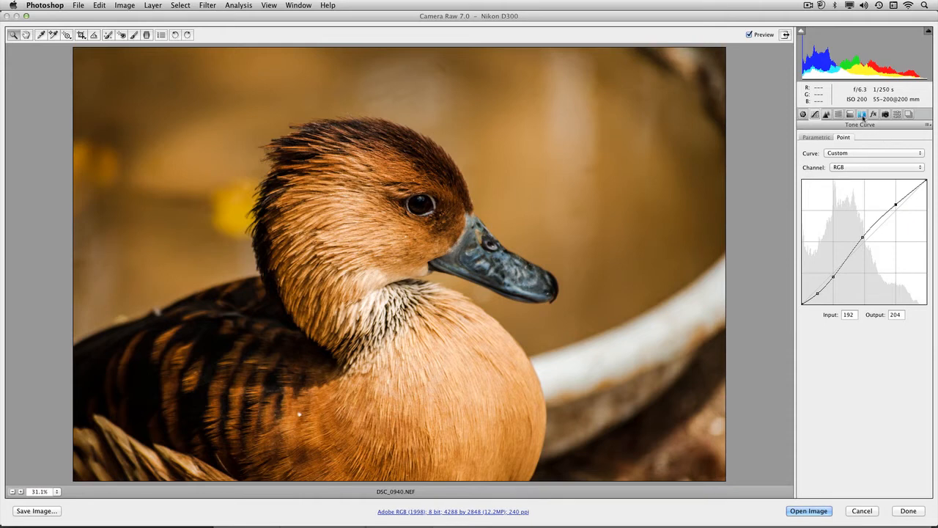
Toggle Lens Profile Corrections off and on to compare the lens correction.
{"action": "left_click", "coordinate": [863, 115]}
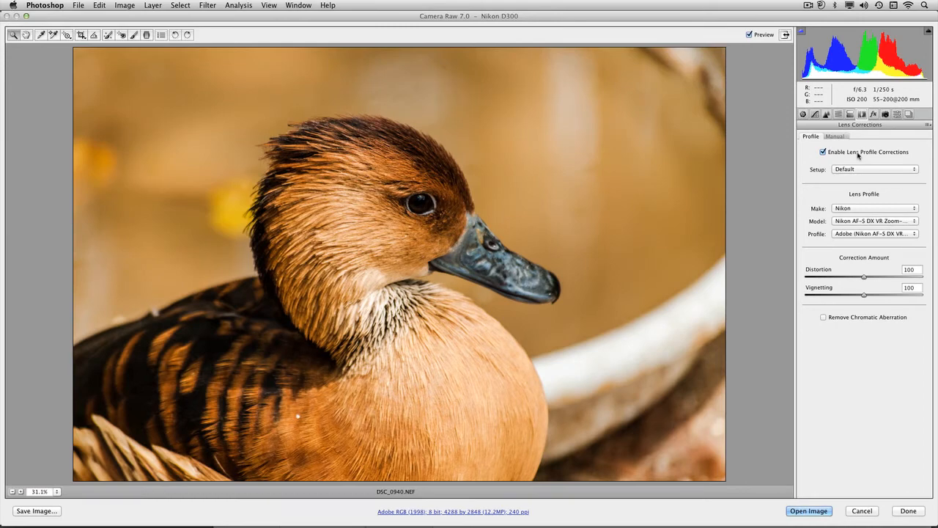
{"action": "left_click", "coordinate": [858, 154]}
{"action": "left_click", "coordinate": [858, 153]}
Add grain with amount 3 and a post-crop vignette with amount -33.
{"action": "left_click", "coordinate": [873, 115]}
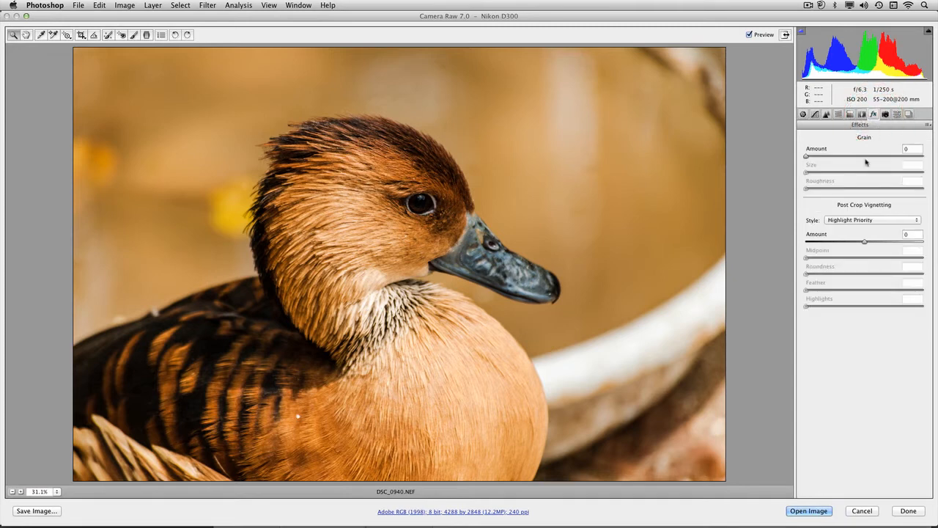
{"action": "mouse_move", "coordinate": [816, 157]}
{"action": "left_mouse_down"}
{"action": "mouse_move", "coordinate": [851, 160]}
{"action": "mouse_move", "coordinate": [808, 158]}
{"action": "left_mouse_up"}
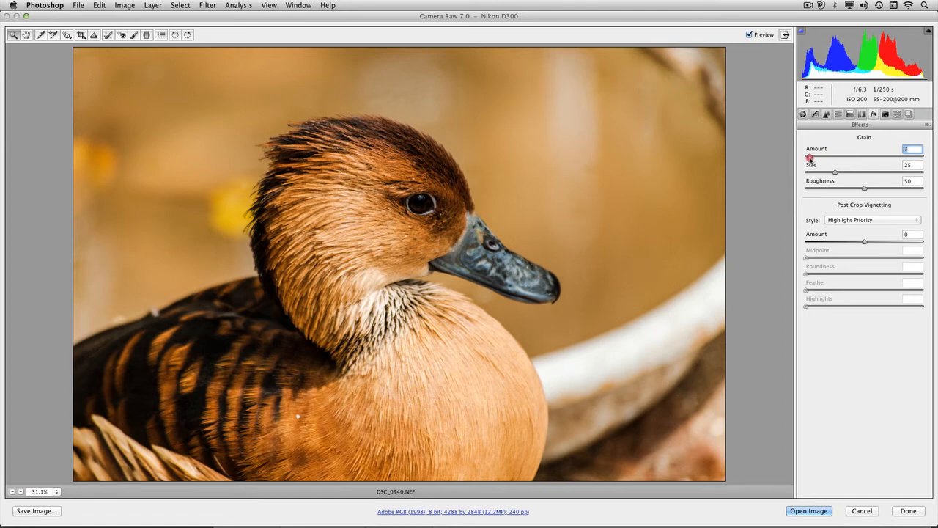
{"action": "left_click_drag", "start_coordinate": [865, 243], "coordinate": [844, 245]}
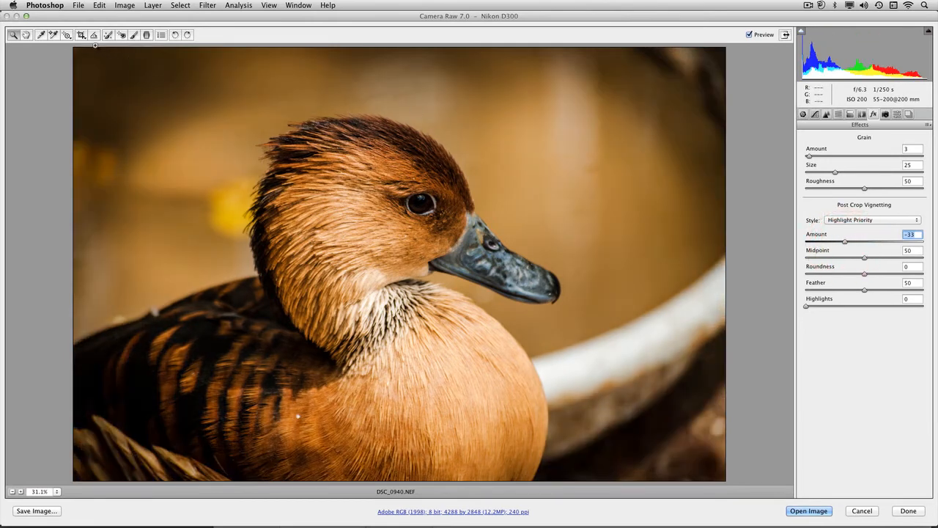
Draw a 5 to 7 crop covering most of the photo and reposition it.
{"action": "left_click", "coordinate": [82, 36]}
{"action": "left_click", "coordinate": [82, 37]}
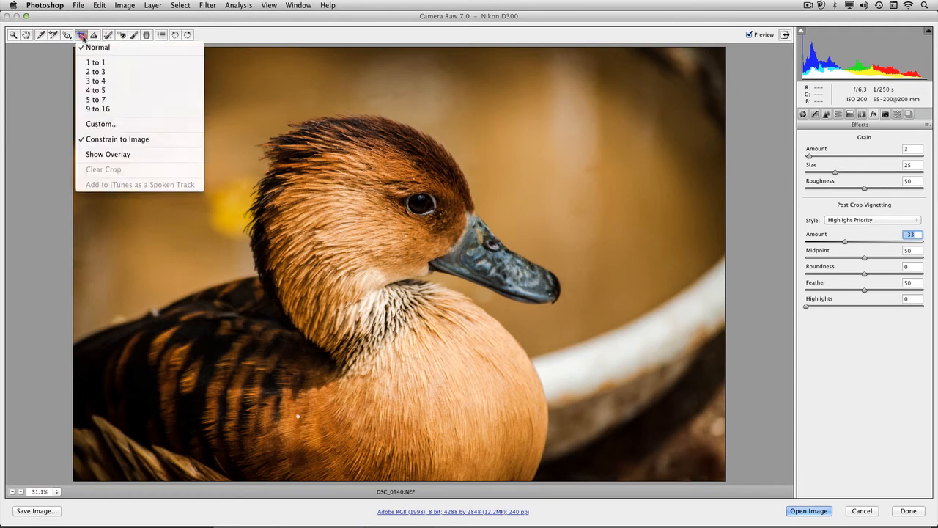
{"action": "left_click", "coordinate": [100, 100]}
{"action": "left_click_drag", "start_coordinate": [678, 69], "coordinate": [4, 445]}
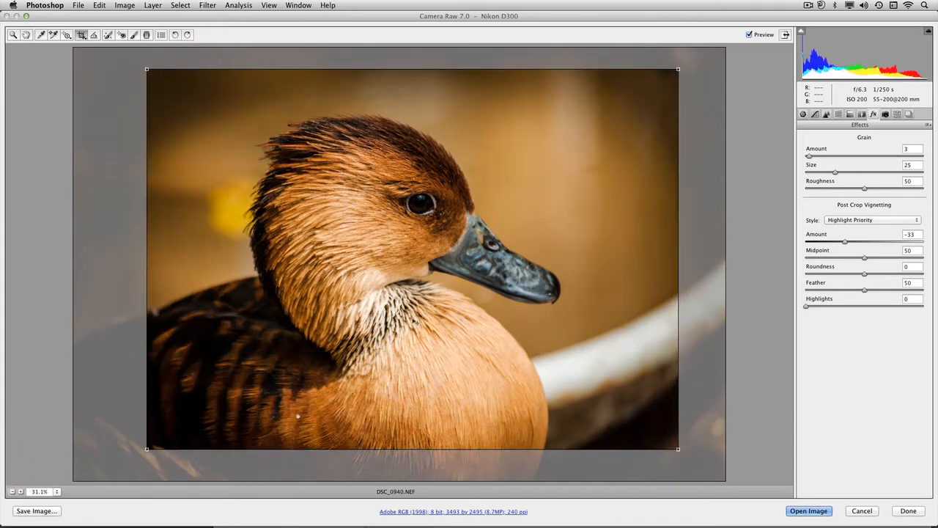
{"action": "mouse_move", "coordinate": [440, 294]}
{"action": "left_mouse_down"}
{"action": "mouse_move", "coordinate": [424, 293]}
{"action": "mouse_move", "coordinate": [434, 289]}
{"action": "left_mouse_up"}
Turn on the crop's grid overlay.
{"action": "left_click", "coordinate": [82, 37]}
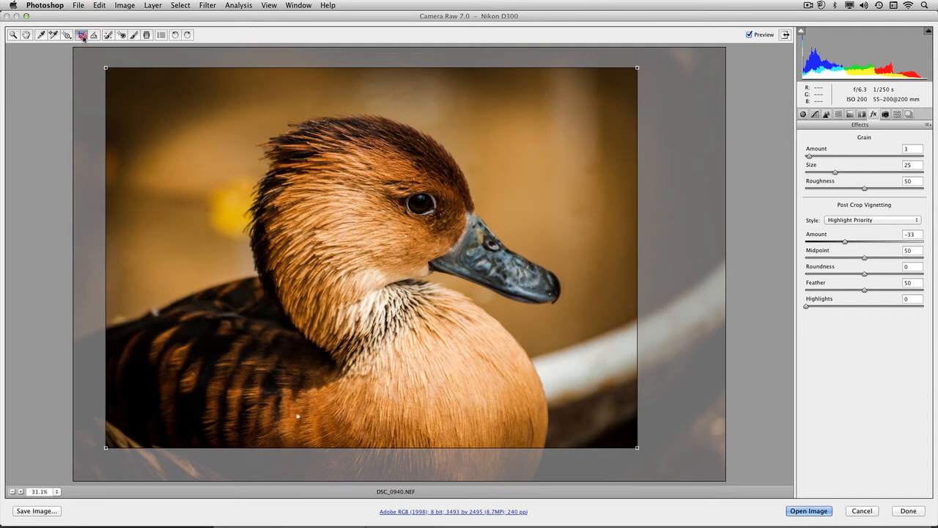
{"action": "left_click", "coordinate": [83, 37]}
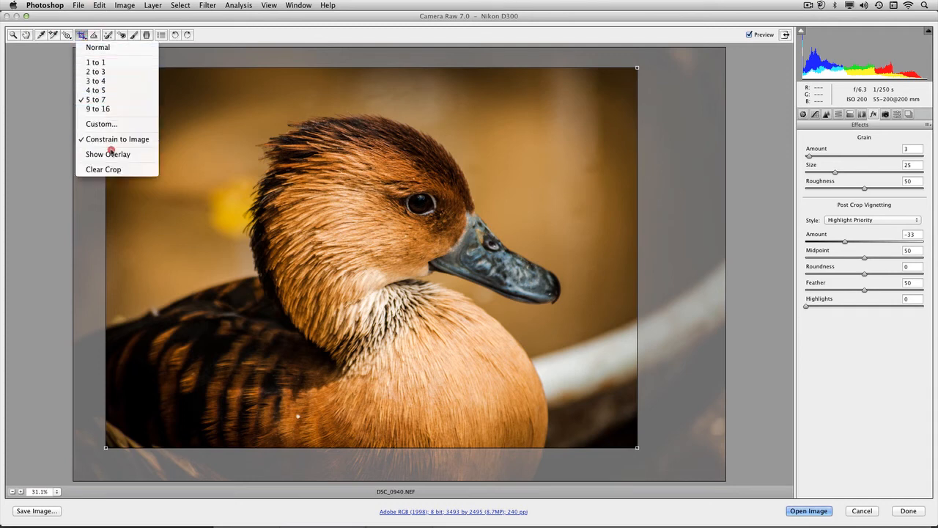
{"action": "left_click", "coordinate": [114, 155]}
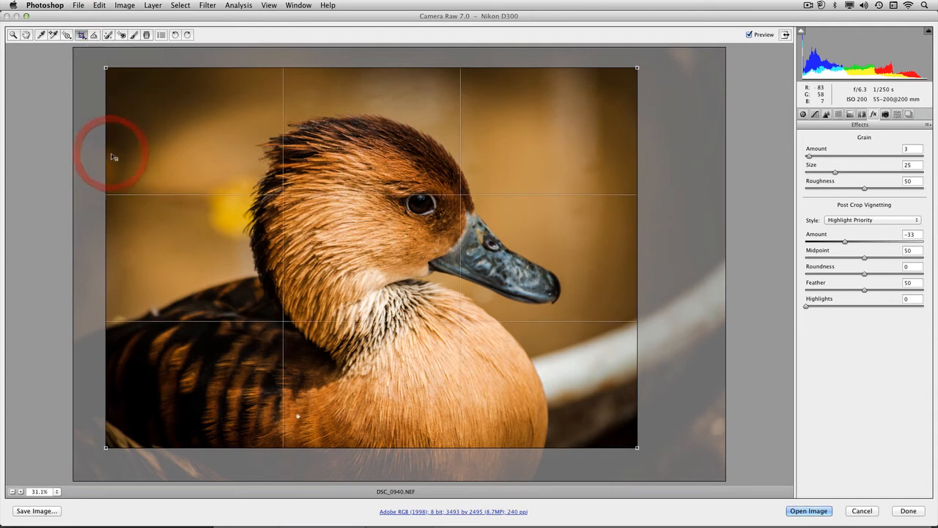
Move the crop box so the duck's eye sits near the upper grid intersection.
{"action": "left_click", "coordinate": [483, 238]}
{"action": "left_click_drag", "start_coordinate": [483, 238], "coordinate": [467, 244]}
{"action": "left_click_drag", "start_coordinate": [467, 248], "coordinate": [456, 243]}
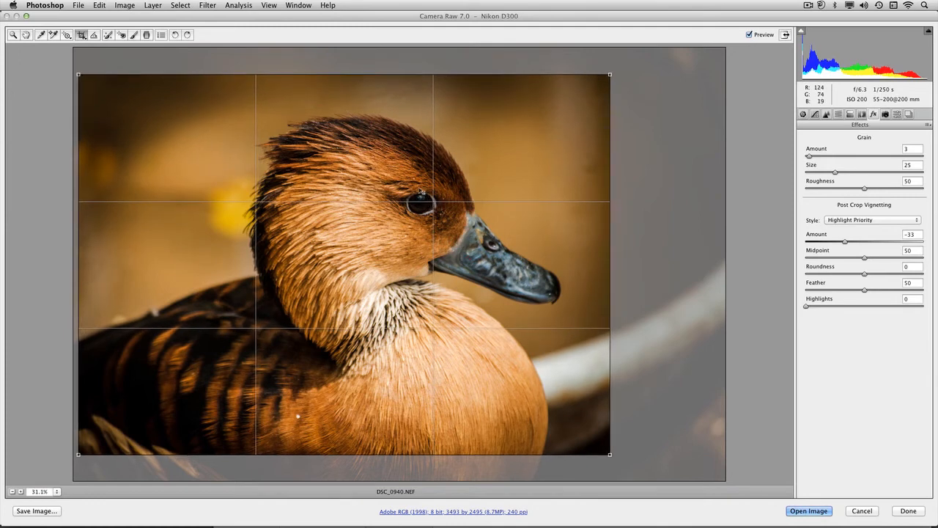
Apply the crop and set the post-crop vignette amount to -38.
{"action": "key", "text": "z"}
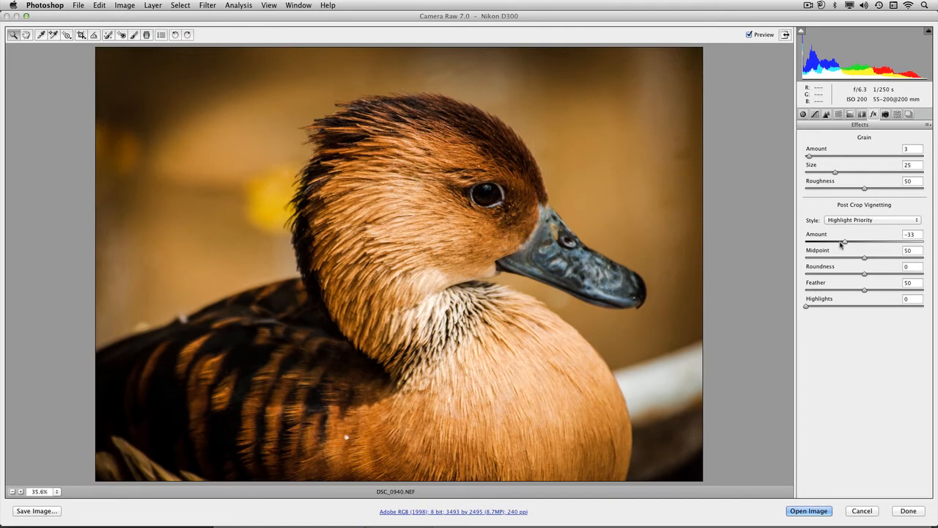
{"action": "left_click_drag", "start_coordinate": [845, 242], "coordinate": [843, 244]}
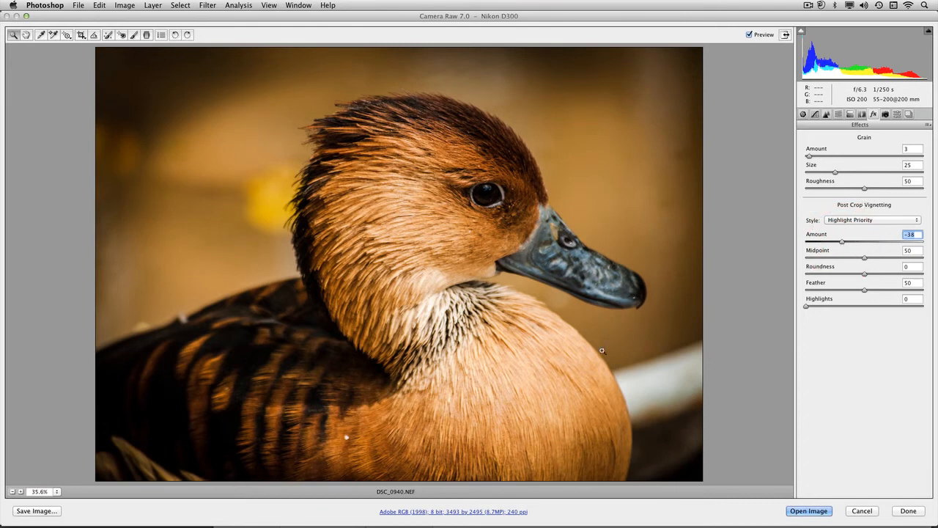
Open the workflow options and set resolution to 300 pixels/inch and depth to 16 Bits/Channel.
{"action": "left_click", "coordinate": [499, 512]}
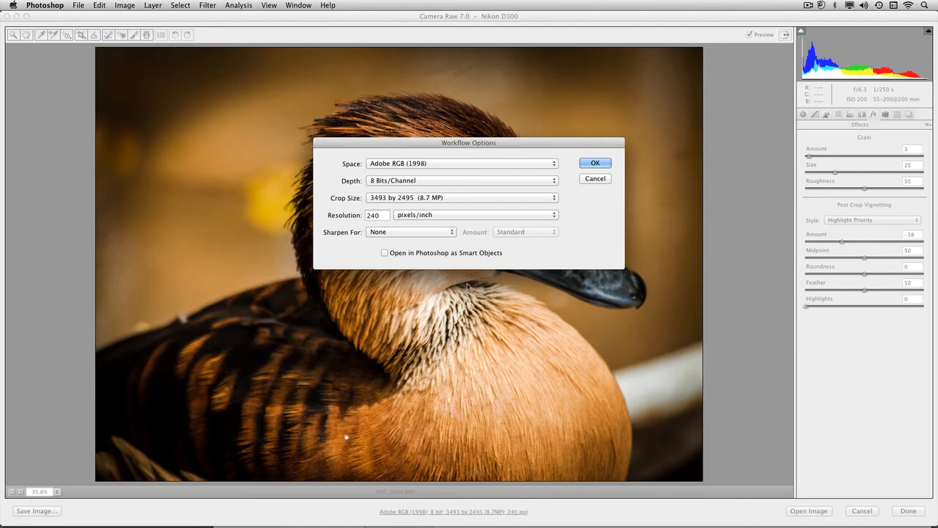
{"action": "double_click", "coordinate": [373, 215]}
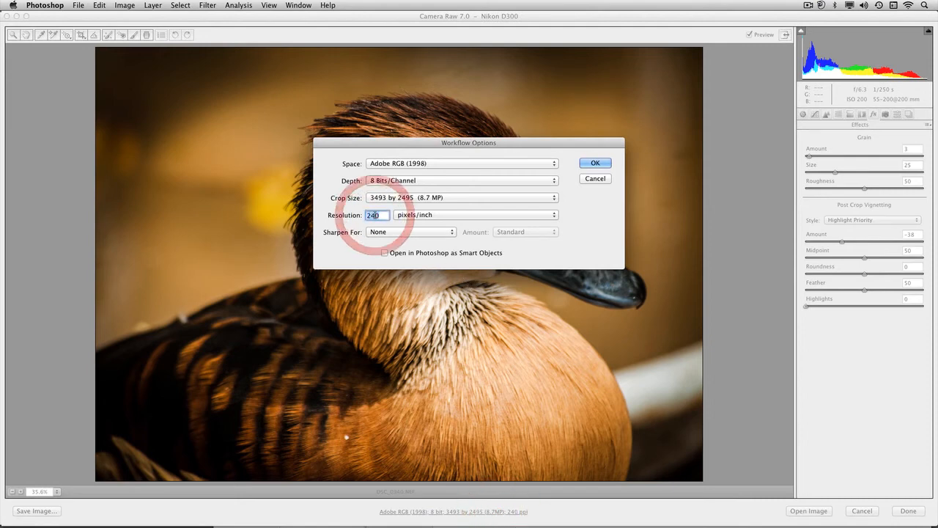
{"action": "type", "text": "300"}
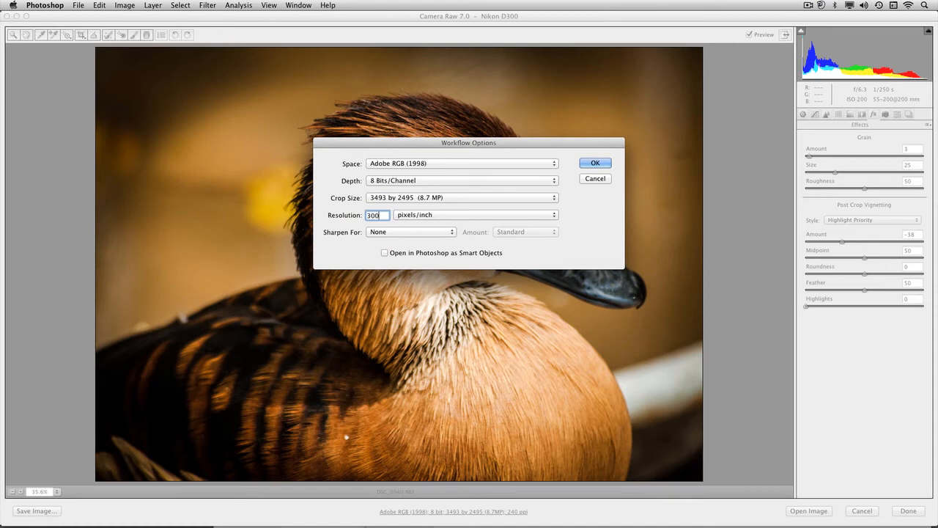
{"action": "left_click", "coordinate": [416, 180]}
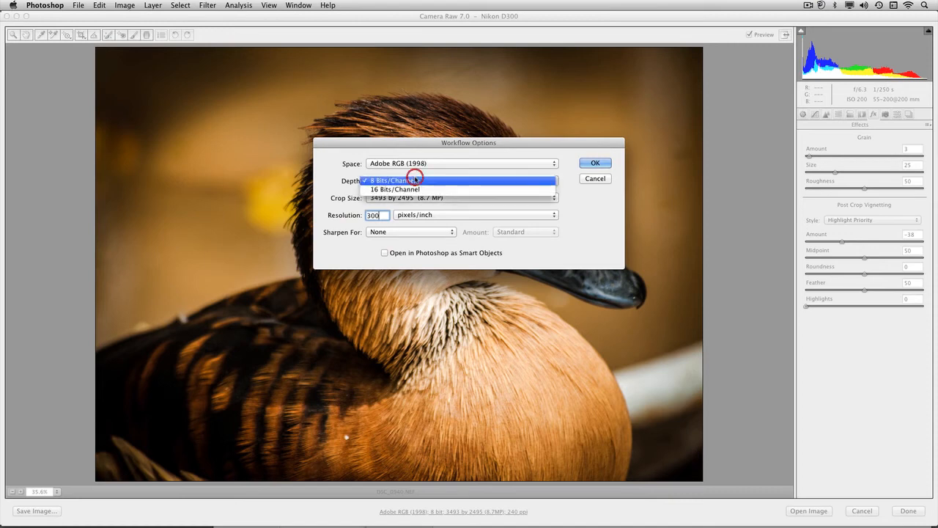
{"action": "left_click", "coordinate": [413, 188]}
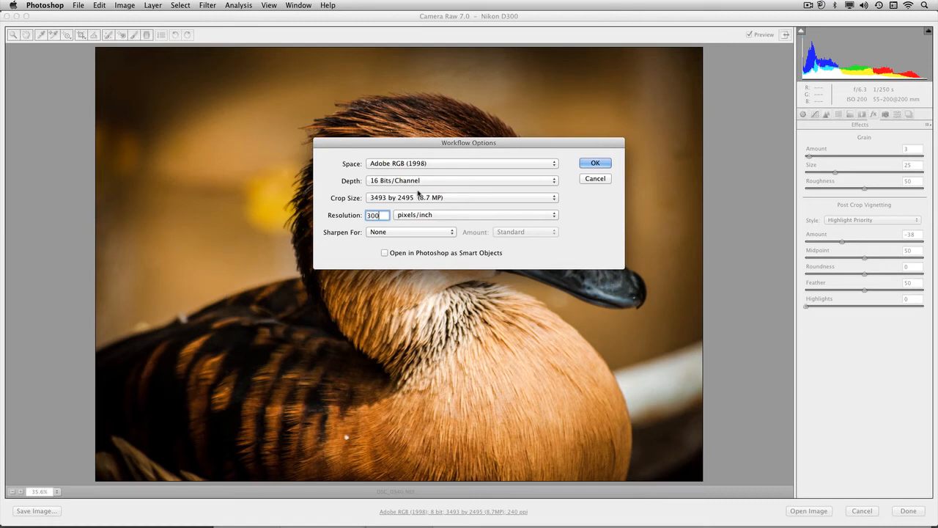
Set output sharpening for Glossy Paper.
{"action": "left_click", "coordinate": [422, 233]}
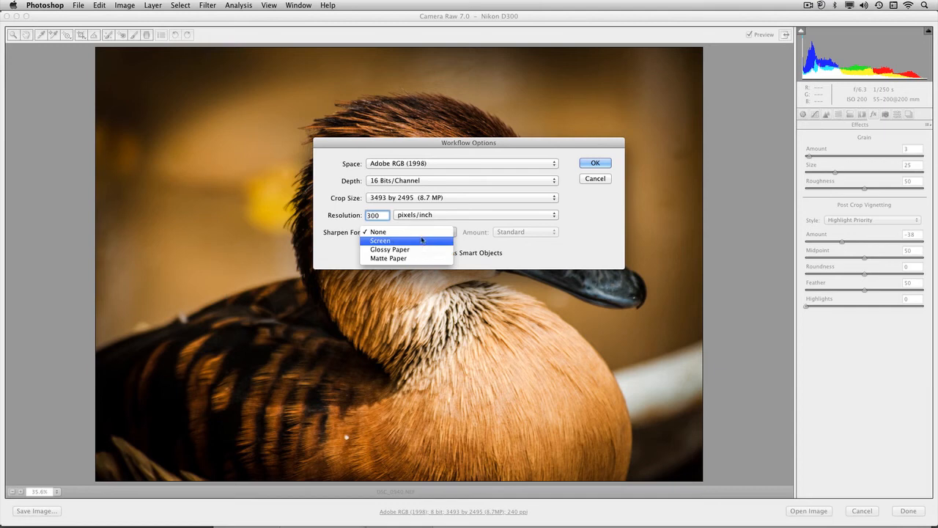
{"action": "left_click", "coordinate": [421, 249]}
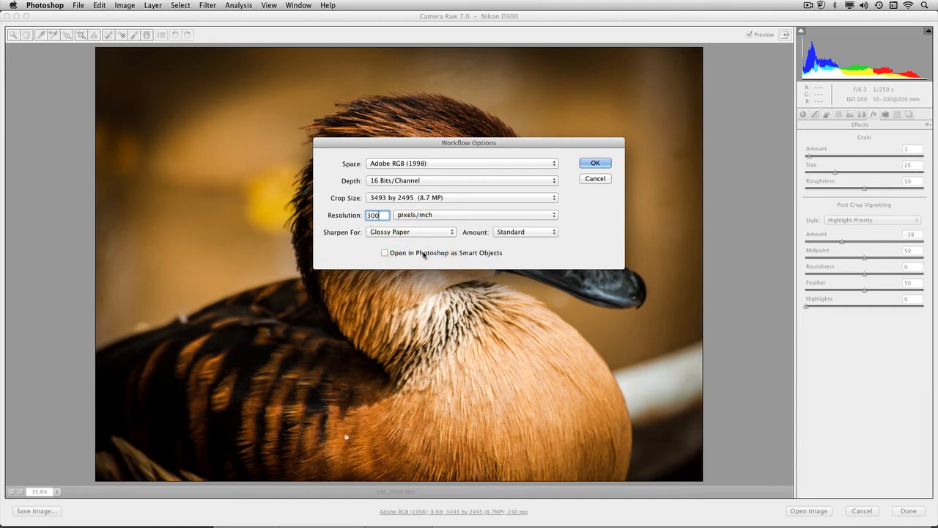
Enable opening in Photoshop as Smart Objects and confirm the workflow options.
{"action": "left_click", "coordinate": [423, 253]}
{"action": "left_click", "coordinate": [604, 159]}
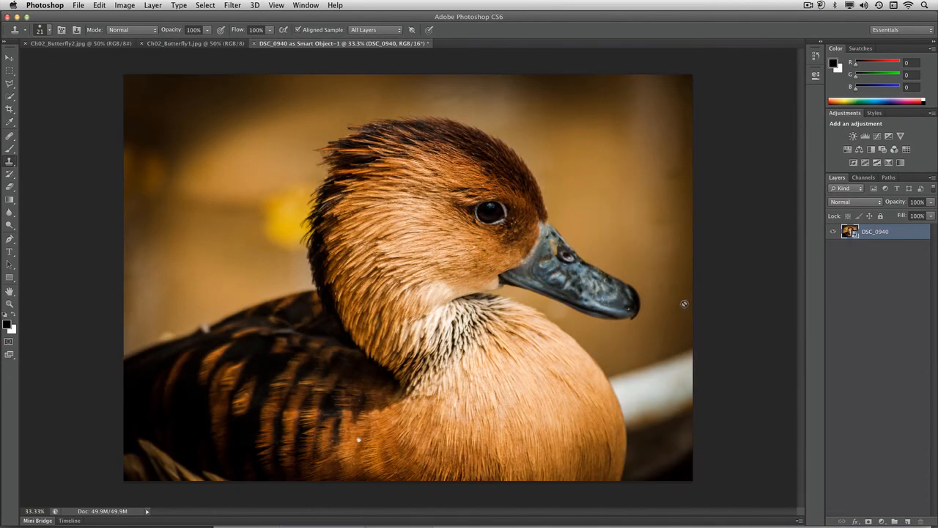
Reopen the duck smart object layer in Camera Raw and set exposure to -0.30, highlights to -48 and clarity to +46.
{"action": "double_click", "coordinate": [855, 235]}
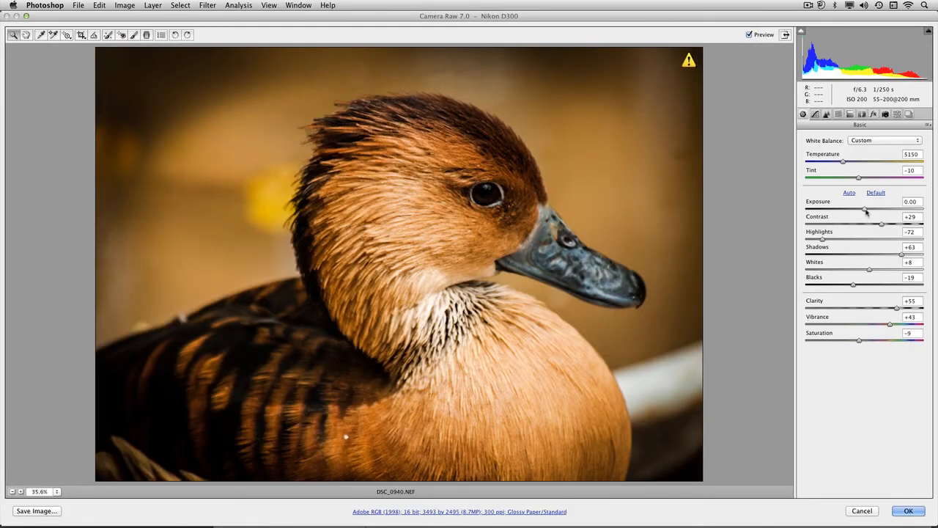
{"action": "left_click_drag", "start_coordinate": [866, 210], "coordinate": [862, 209]}
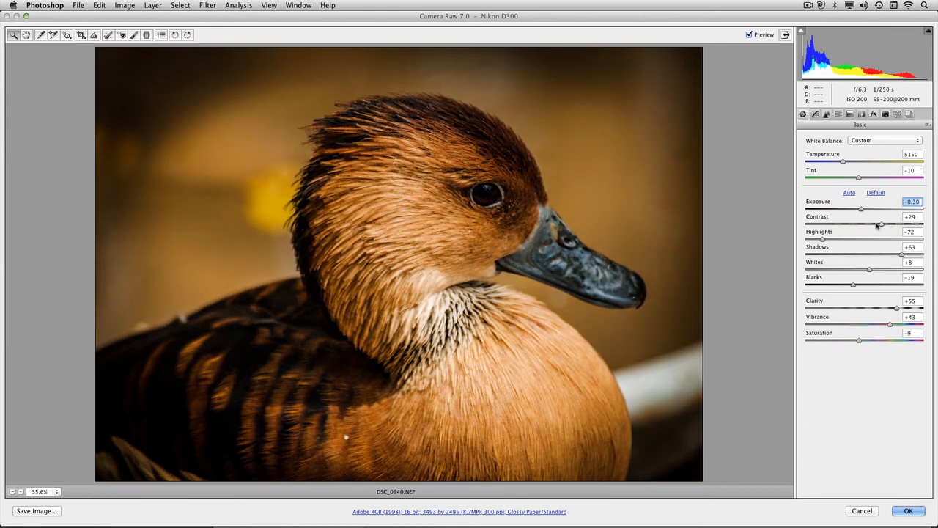
{"action": "left_click_drag", "start_coordinate": [832, 239], "coordinate": [836, 239]}
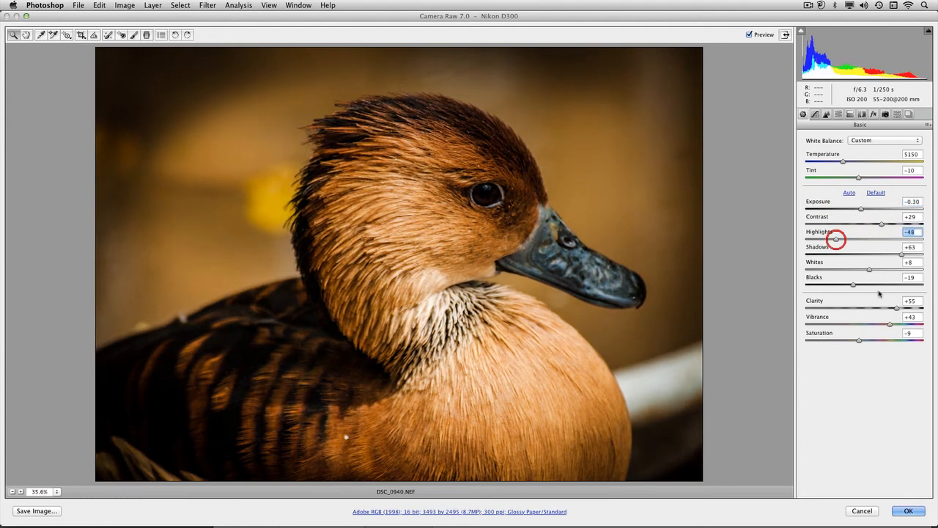
{"action": "left_click_drag", "start_coordinate": [897, 307], "coordinate": [892, 309]}
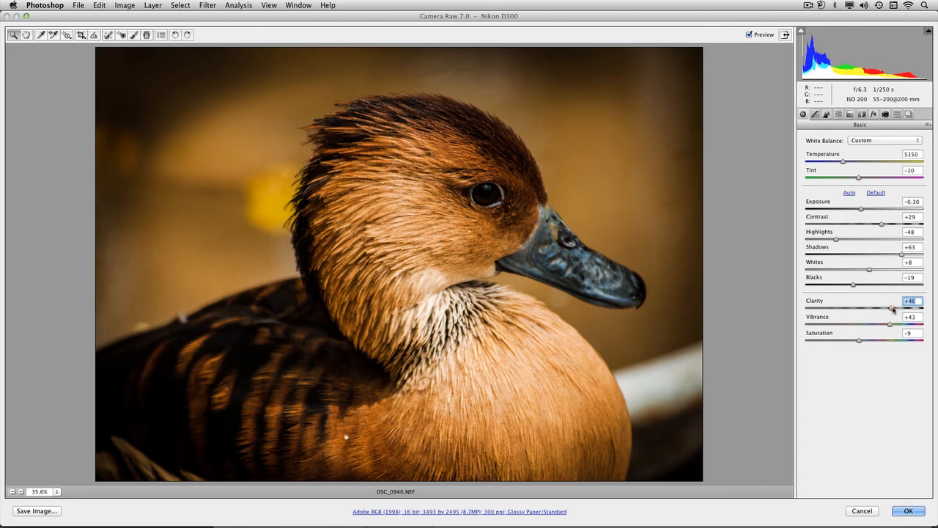
Set highlights to -20, exposure to +0.15 and saturation to -26, then apply the changes to the smart object.
{"action": "left_click_drag", "start_coordinate": [836, 239], "coordinate": [853, 241]}
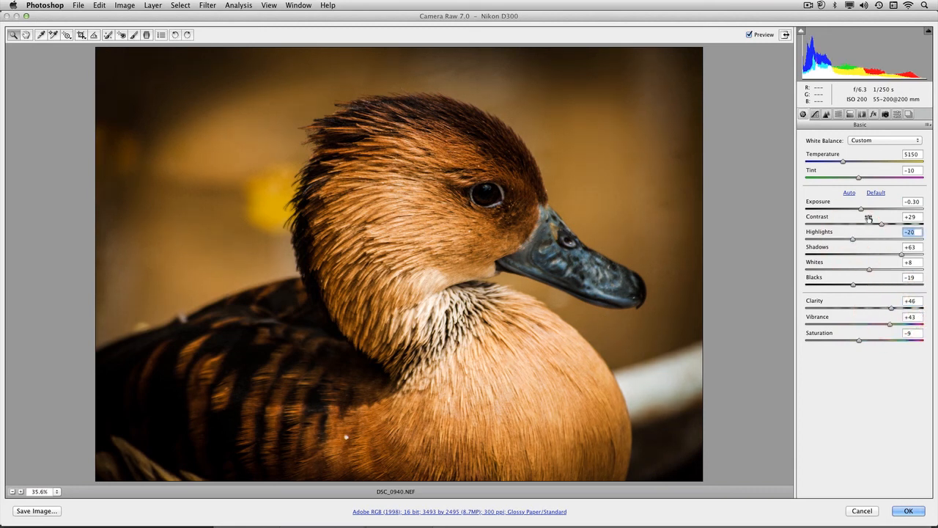
{"action": "left_click_drag", "start_coordinate": [865, 210], "coordinate": [866, 210]}
{"action": "left_click_drag", "start_coordinate": [860, 341], "coordinate": [846, 341]}
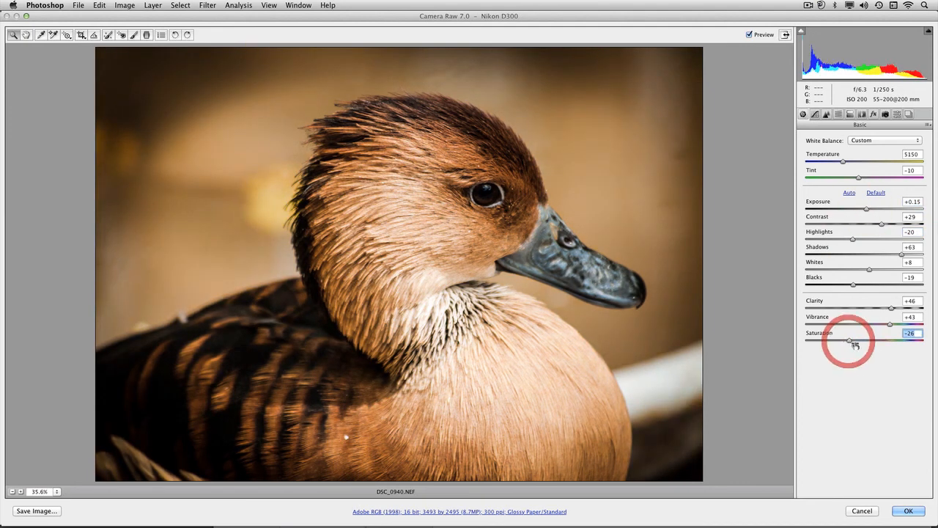
{"action": "left_click", "coordinate": [906, 511]}
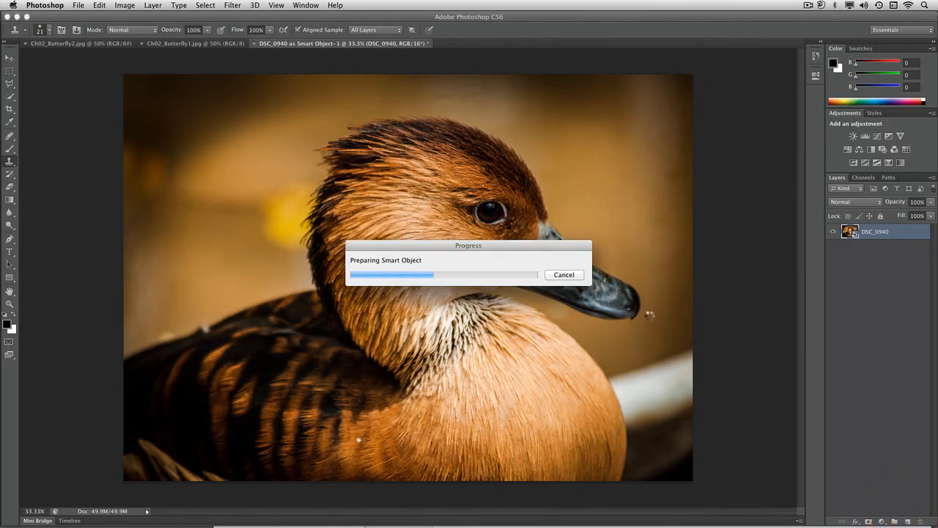